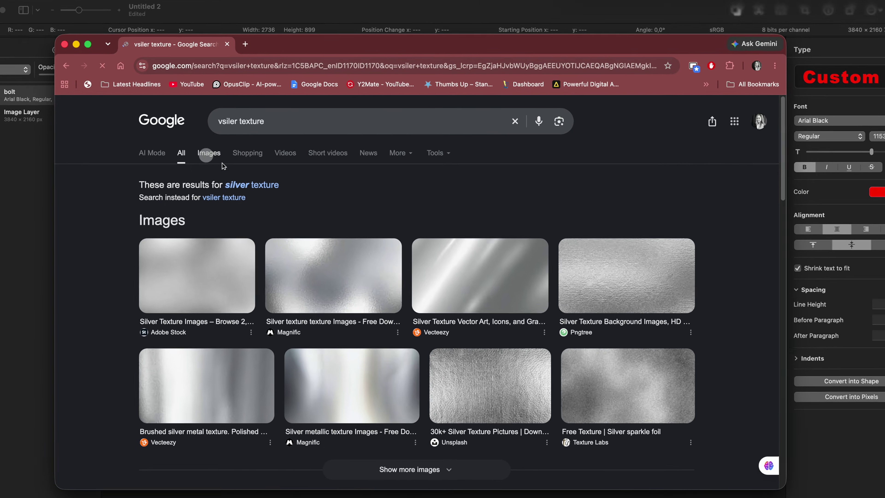
Step: Find the vertical-banded silver metal reflection texture from Shutterstock among the image results and copy the image
{"action": "left_click", "coordinate": [221, 162]}
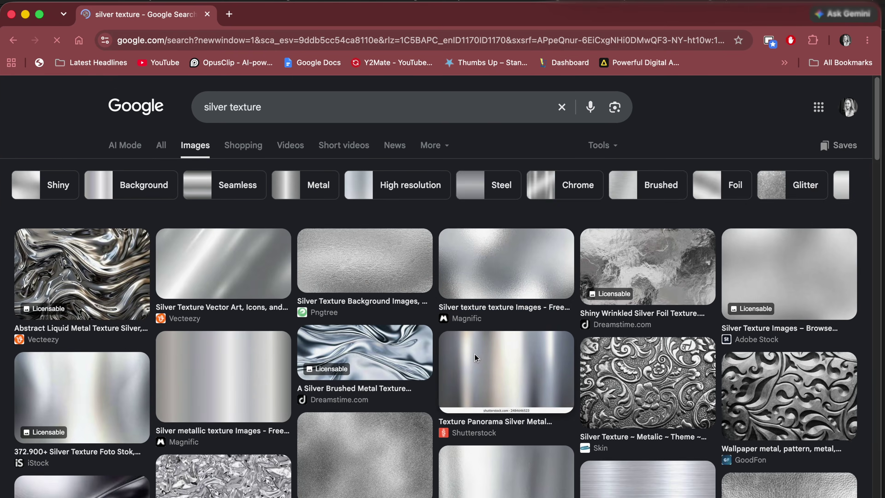
{"action": "scroll", "coordinate": [469, 350], "scroll_direction": "down", "scroll_amount": 5}
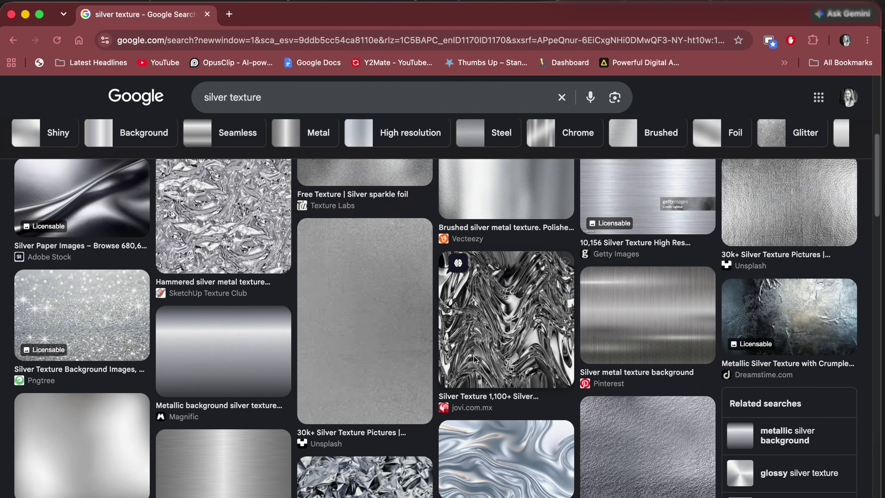
{"action": "scroll", "coordinate": [473, 356], "scroll_direction": "down", "scroll_amount": 5}
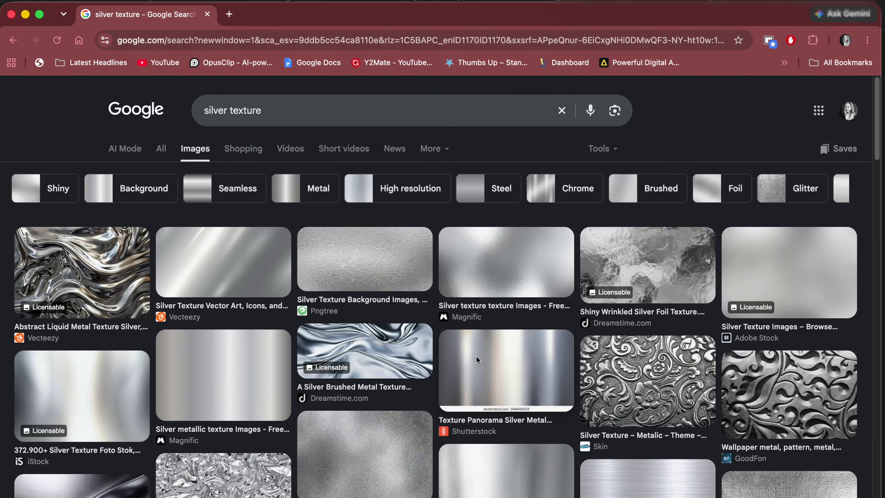
{"action": "left_click", "coordinate": [524, 360]}
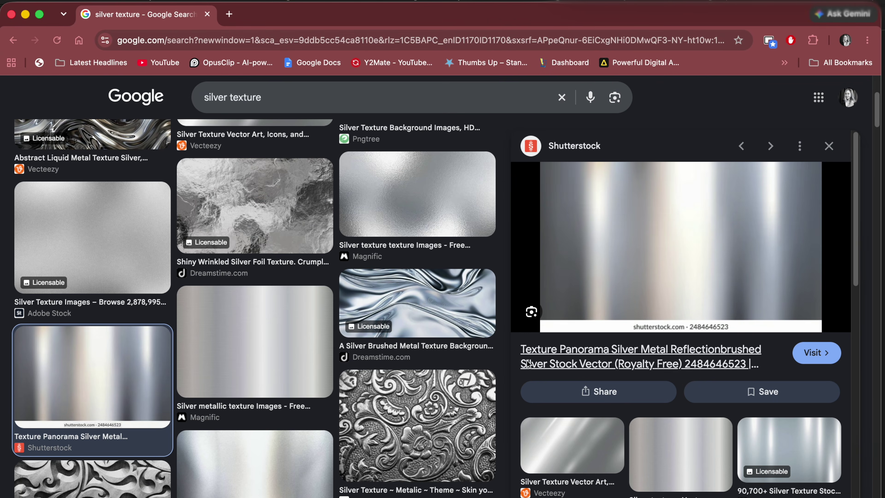
{"action": "right_click", "coordinate": [714, 239]}
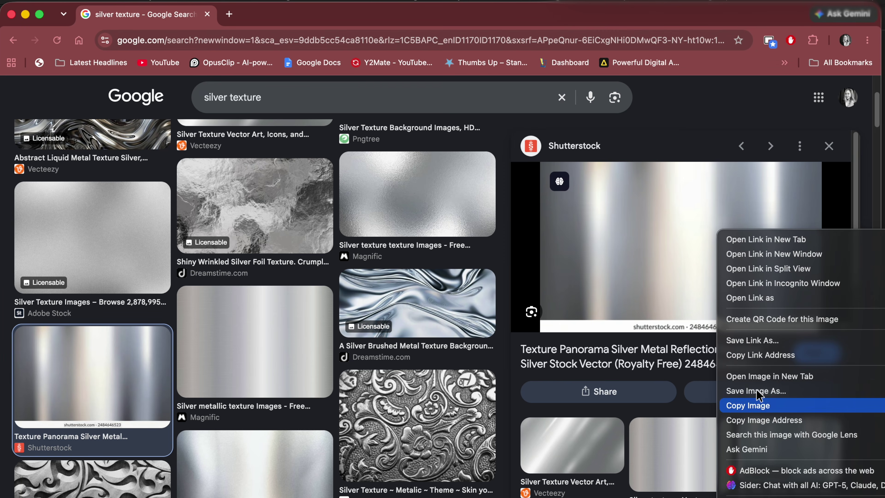
{"action": "left_click", "coordinate": [759, 405]}
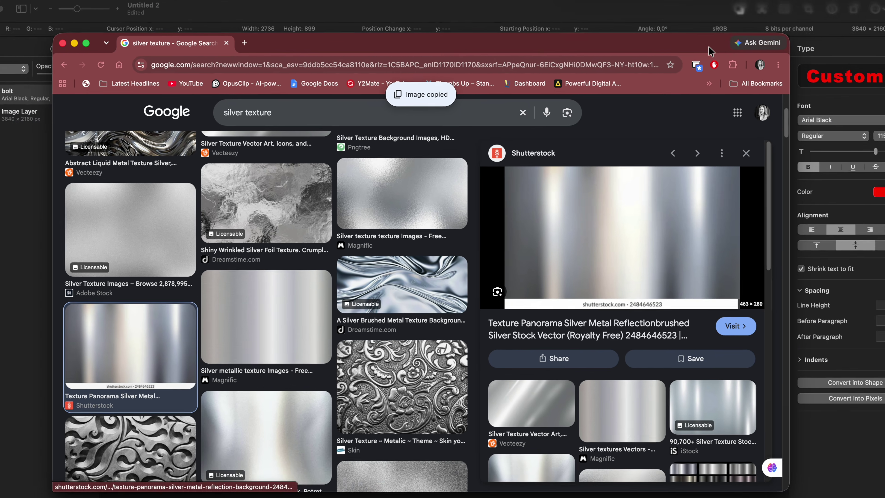
Step: Switch to Pixelmator Pro, paste the silver texture and move it above the T of the BOLT text, clear of the letters
{"action": "left_click", "coordinate": [686, 31]}
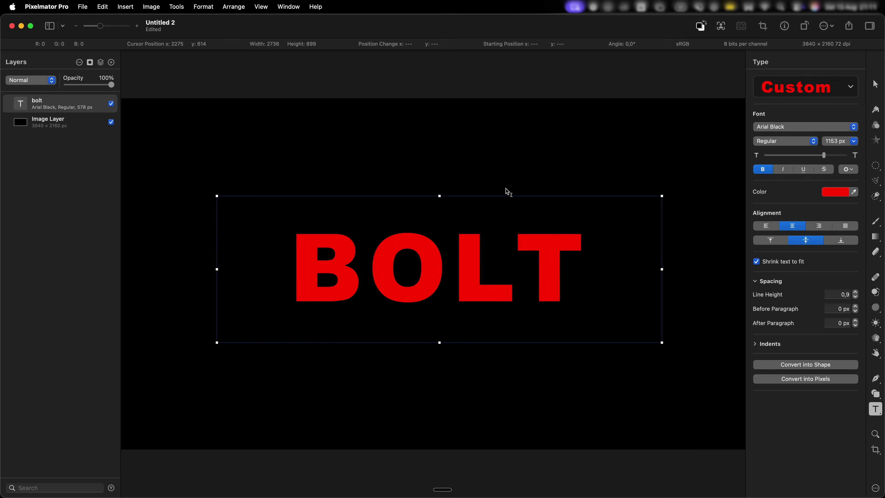
{"action": "key", "text": "super+v"}
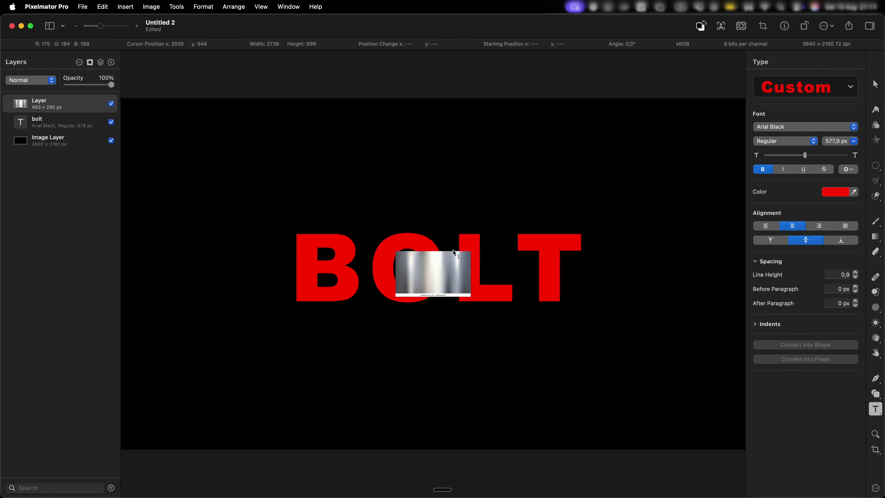
{"action": "key", "text": "v"}
{"action": "left_click_drag", "start_coordinate": [448, 259], "coordinate": [665, 177]}
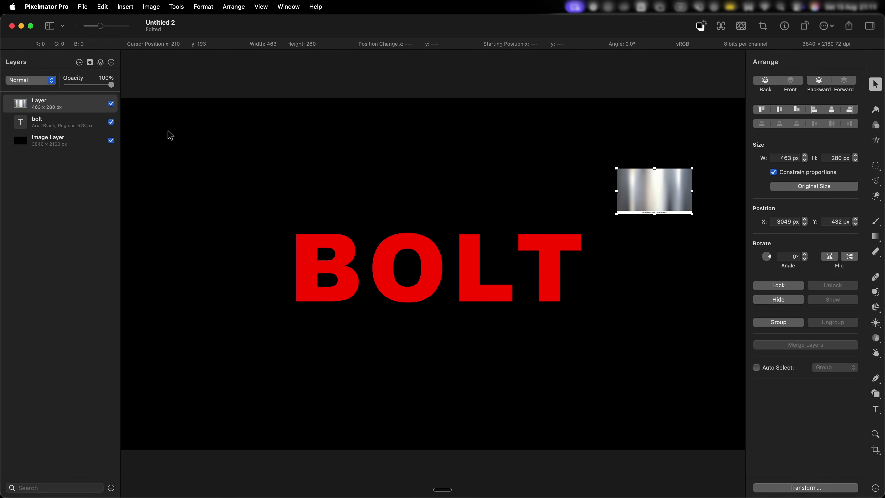
Step: Enable the Fill style on the bolt text layer and change its type to Gradient
{"action": "left_click", "coordinate": [80, 123]}
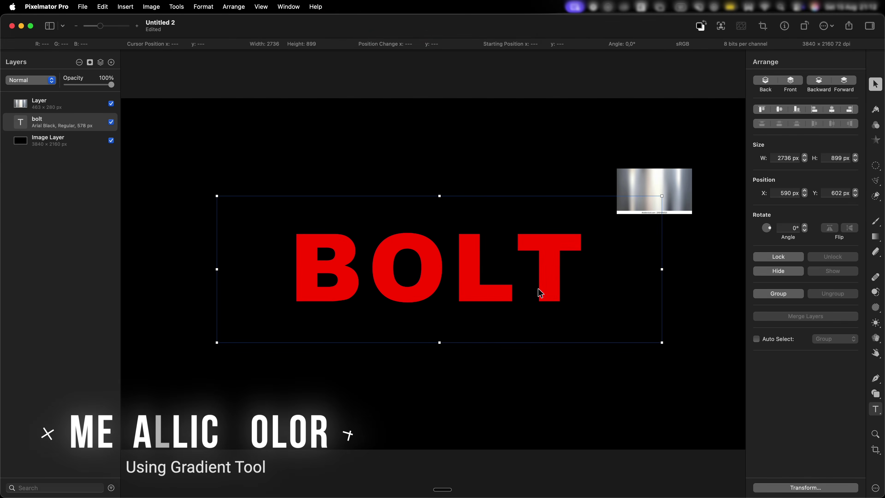
{"action": "key", "text": "s"}
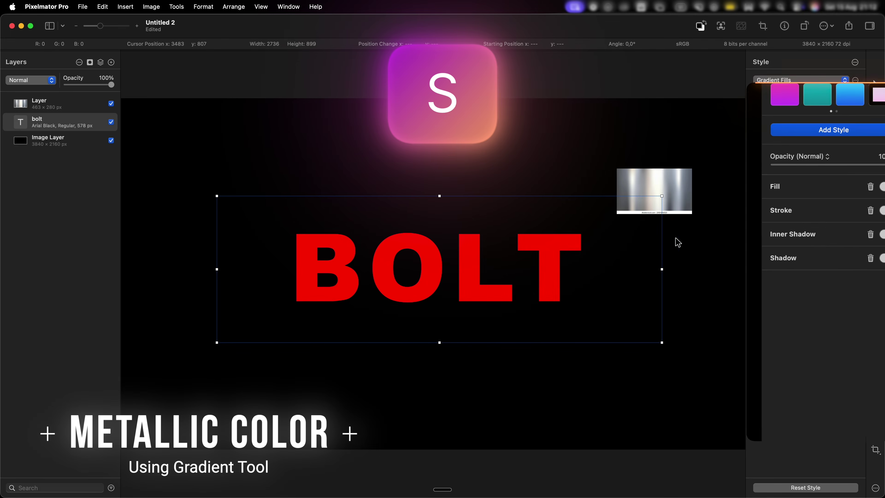
{"action": "left_click", "coordinate": [831, 165]}
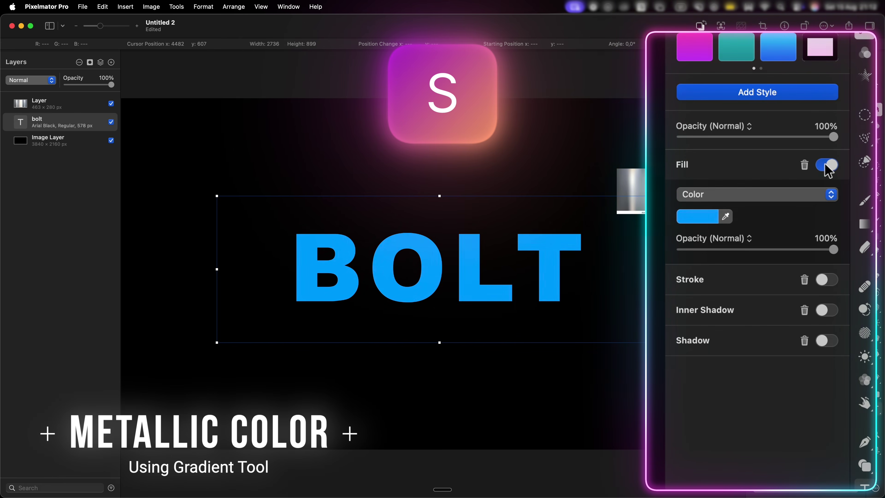
{"action": "left_click", "coordinate": [800, 194]}
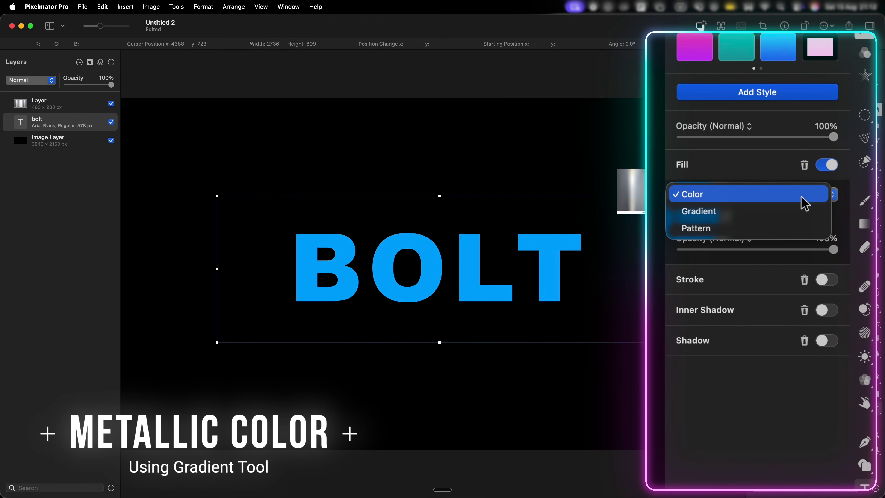
{"action": "left_click", "coordinate": [800, 212]}
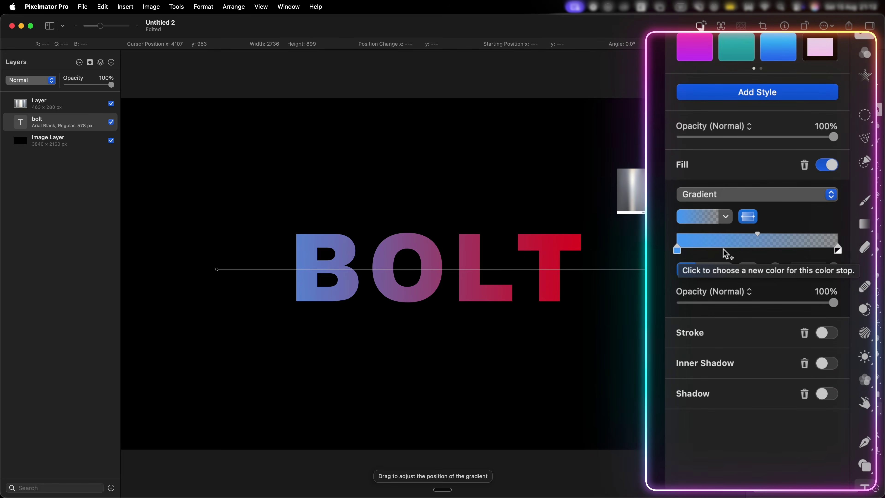
Step: Add a colour stop just before the middle of the text's gradient and sample its colour from the silver texture
{"action": "left_click", "coordinate": [742, 249]}
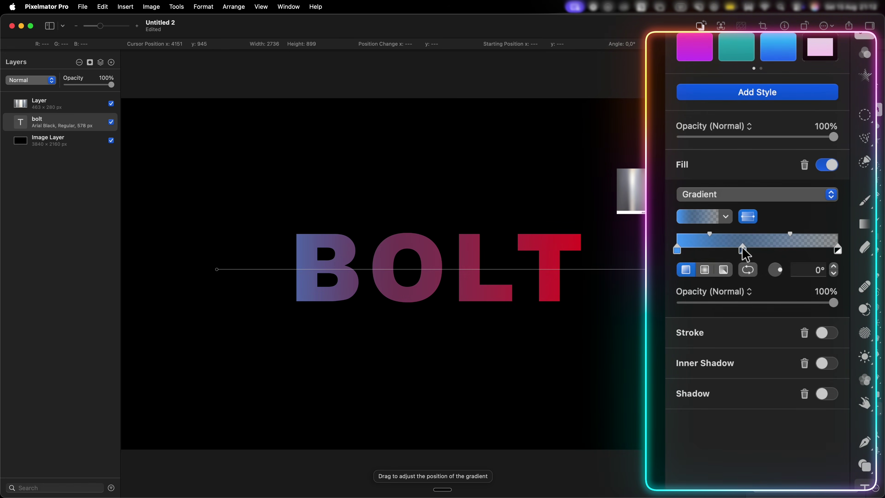
{"action": "left_click", "coordinate": [742, 250]}
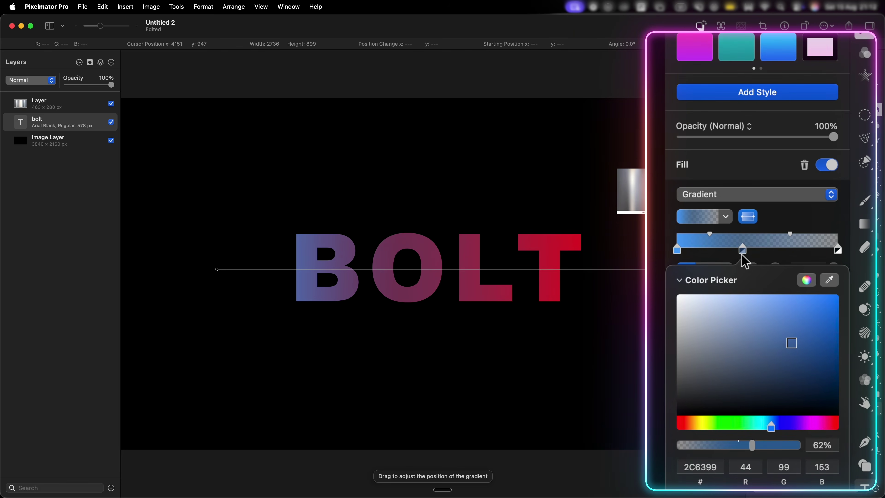
{"action": "left_click", "coordinate": [829, 280]}
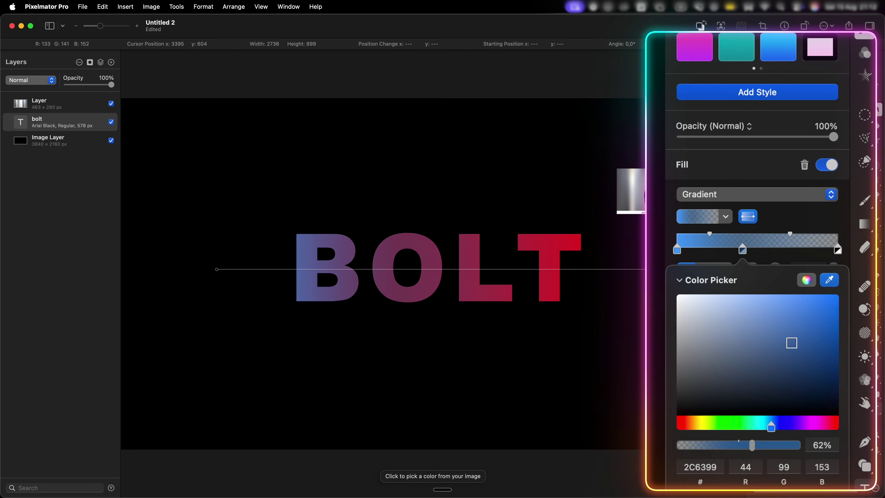
{"action": "left_click", "coordinate": [670, 197]}
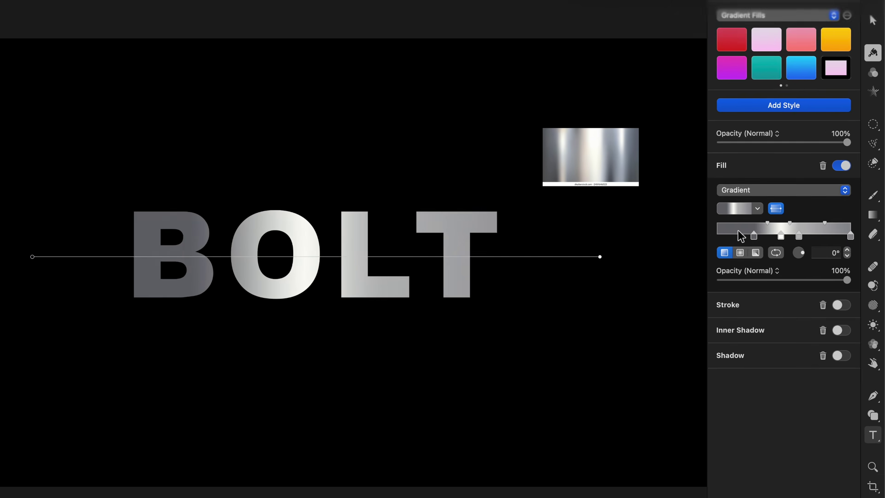
Step: Add two more gradient stops, one on each side of the bright centre, and sample their dark greys from the silver texture
{"action": "left_click", "coordinate": [738, 233]}
{"action": "left_click", "coordinate": [843, 261]}
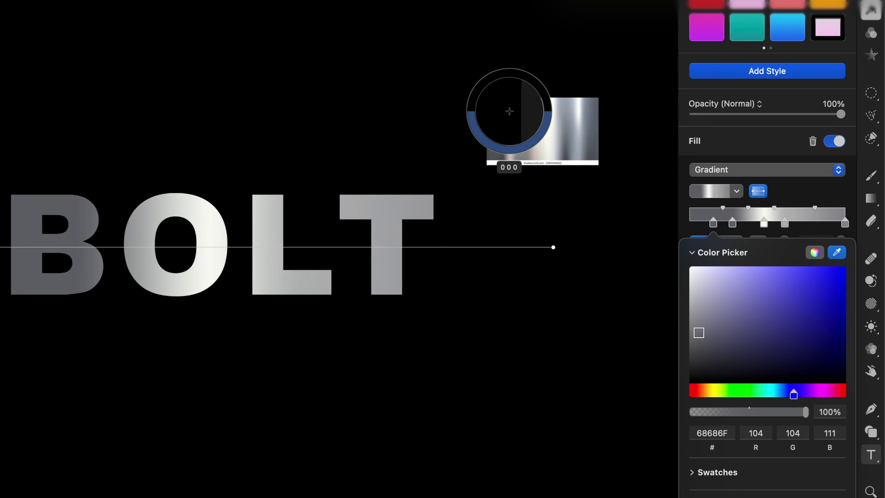
{"action": "left_click", "coordinate": [526, 136]}
{"action": "left_click", "coordinate": [803, 225]}
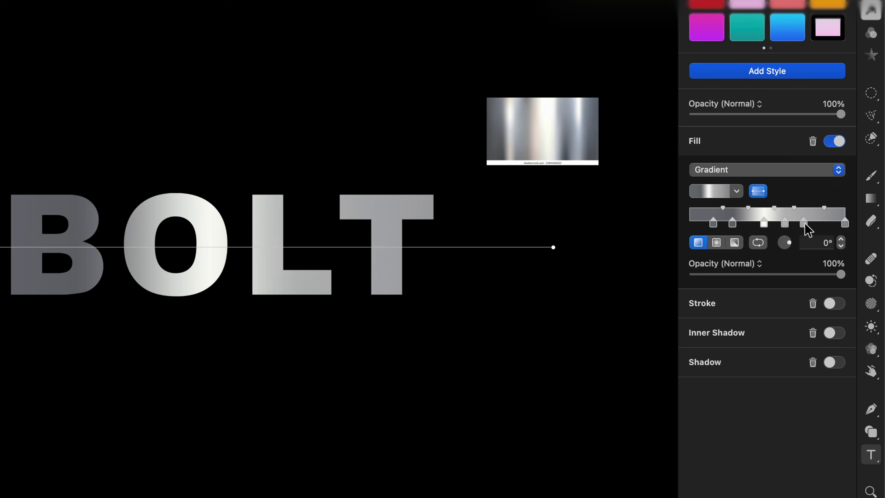
{"action": "left_click", "coordinate": [837, 252]}
{"action": "left_click", "coordinate": [590, 150]}
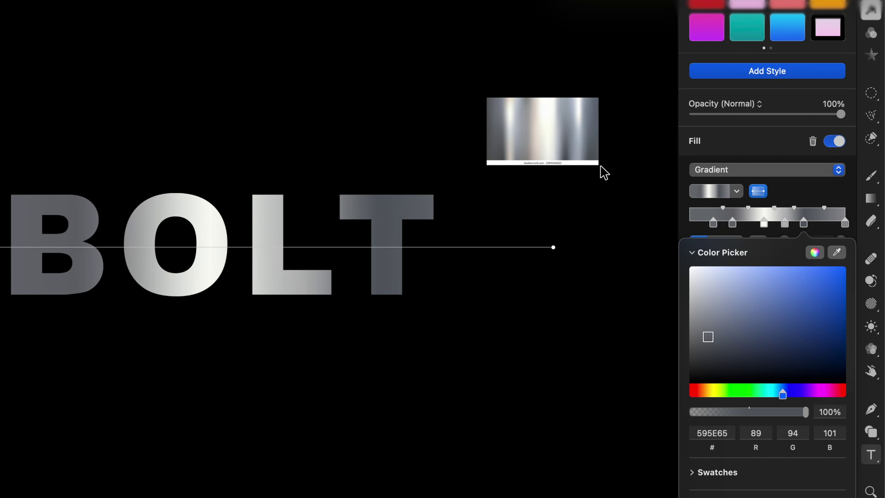
Step: Rearrange the gradient stops closer together and add a dark grey 3E3E3E stop in the second half of the gradient
{"action": "left_click_drag", "start_coordinate": [832, 225], "coordinate": [738, 224]}
{"action": "left_click", "coordinate": [784, 224]}
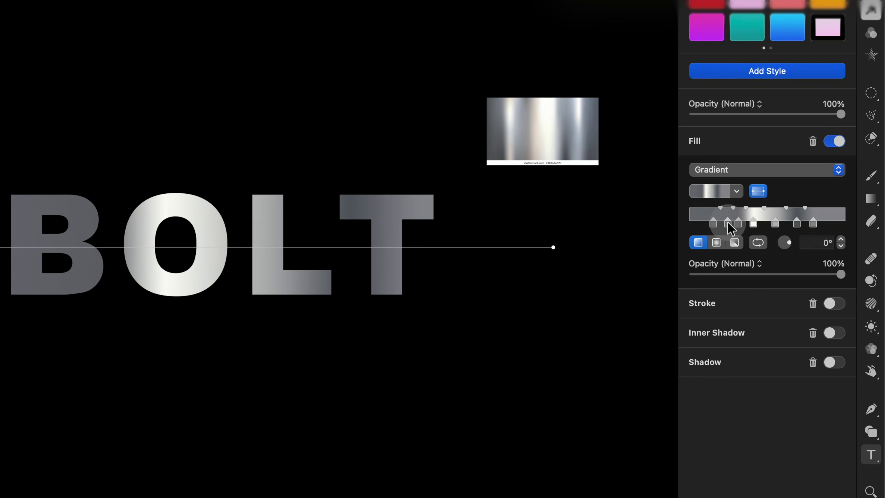
{"action": "left_click", "coordinate": [726, 221]}
{"action": "left_click", "coordinate": [795, 223]}
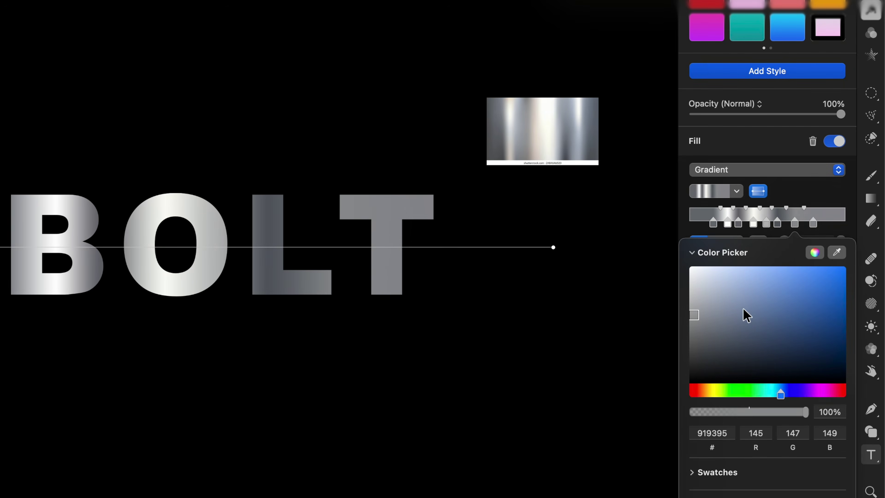
{"action": "mouse_move", "coordinate": [714, 358]}
{"action": "left_mouse_down"}
{"action": "mouse_move", "coordinate": [677, 376]}
{"action": "mouse_move", "coordinate": [667, 353]}
{"action": "left_mouse_up"}
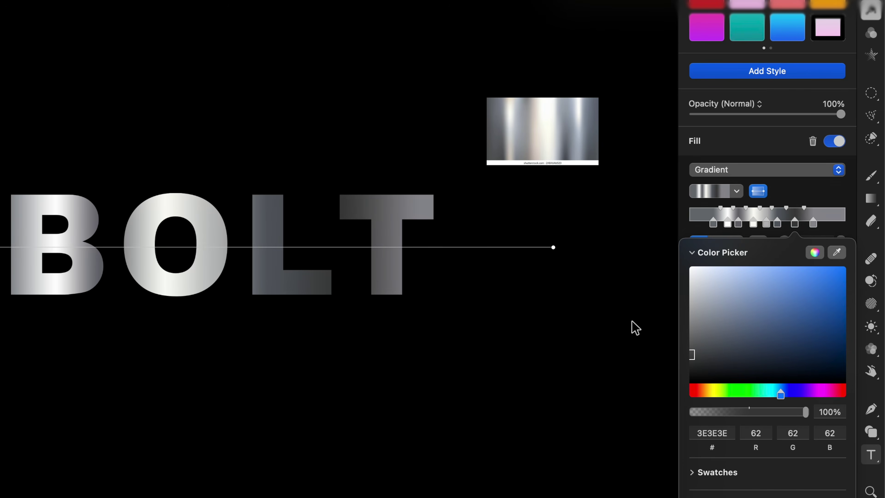
Step: Rotate the silver gradient so it runs nearly vertically through the BOLT text from above to below, at about 272.4°
{"action": "left_click", "coordinate": [820, 265]}
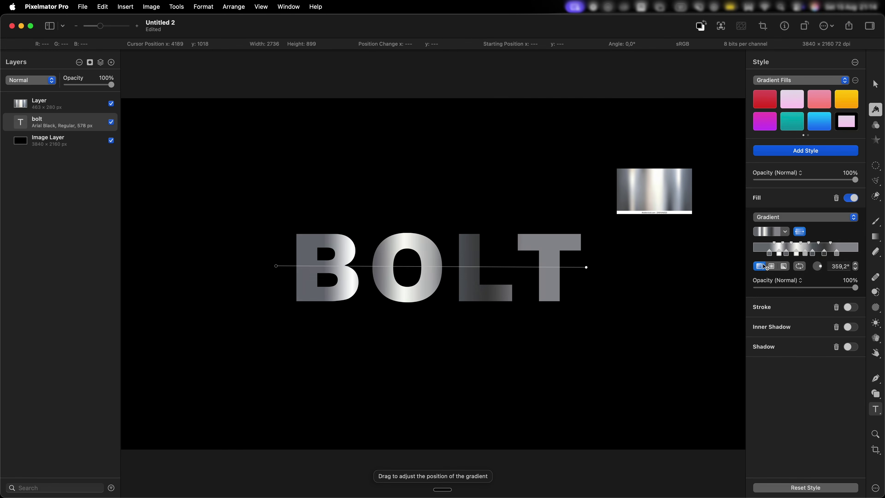
{"action": "mouse_move", "coordinate": [820, 265]}
{"action": "left_mouse_down"}
{"action": "mouse_move", "coordinate": [801, 279]}
{"action": "mouse_move", "coordinate": [822, 268]}
{"action": "mouse_move", "coordinate": [816, 292]}
{"action": "left_mouse_up"}
{"action": "left_click_drag", "start_coordinate": [415, 323], "coordinate": [408, 391]}
{"action": "left_click_drag", "start_coordinate": [448, 223], "coordinate": [446, 204]}
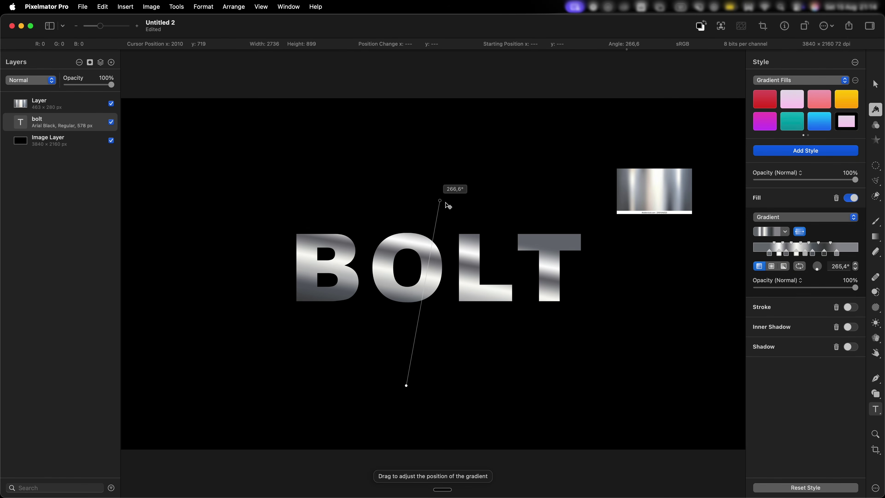
{"action": "left_click_drag", "start_coordinate": [406, 385], "coordinate": [464, 391]}
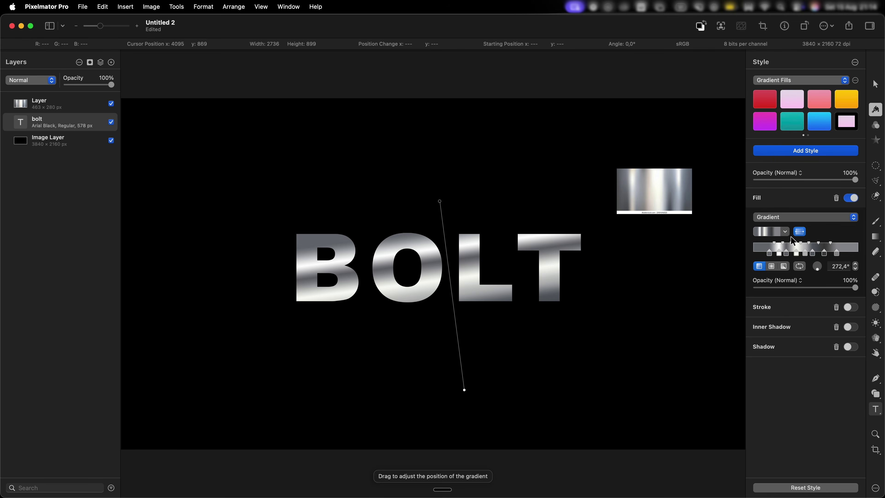
Step: Save the silver gradient as a new preset in the Basic gradients collection
{"action": "left_click", "coordinate": [787, 234]}
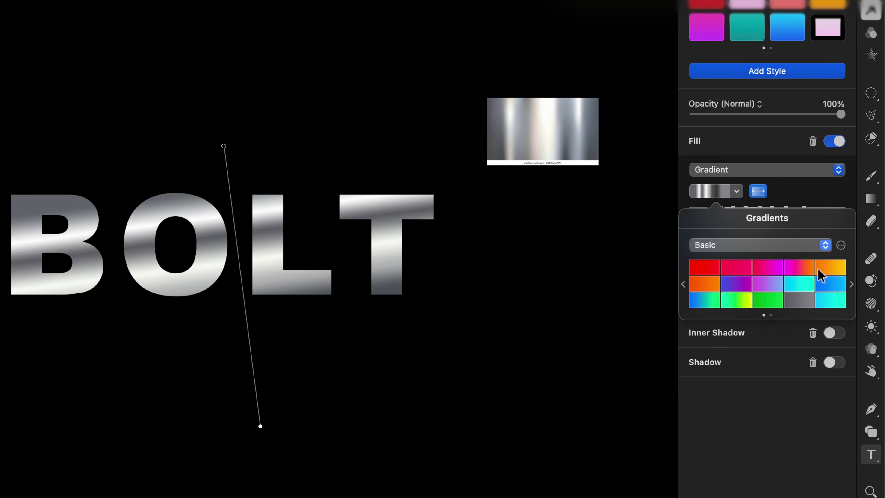
{"action": "left_click", "coordinate": [849, 284]}
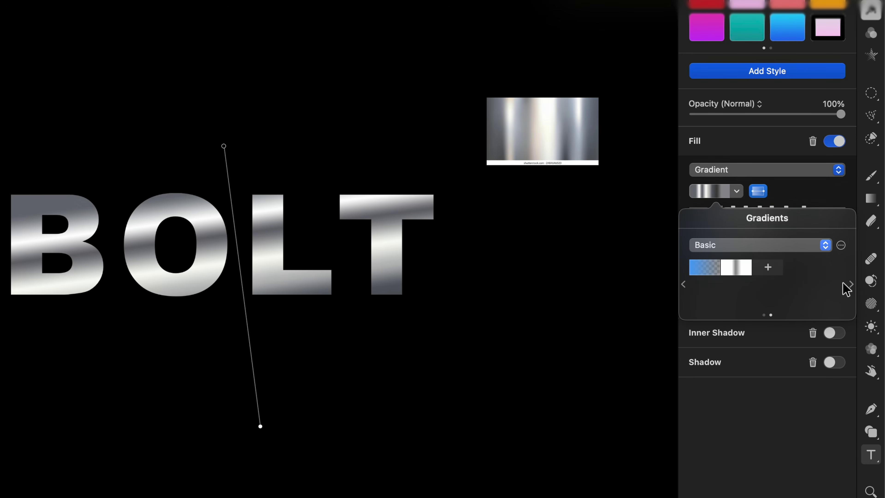
{"action": "left_click", "coordinate": [767, 267]}
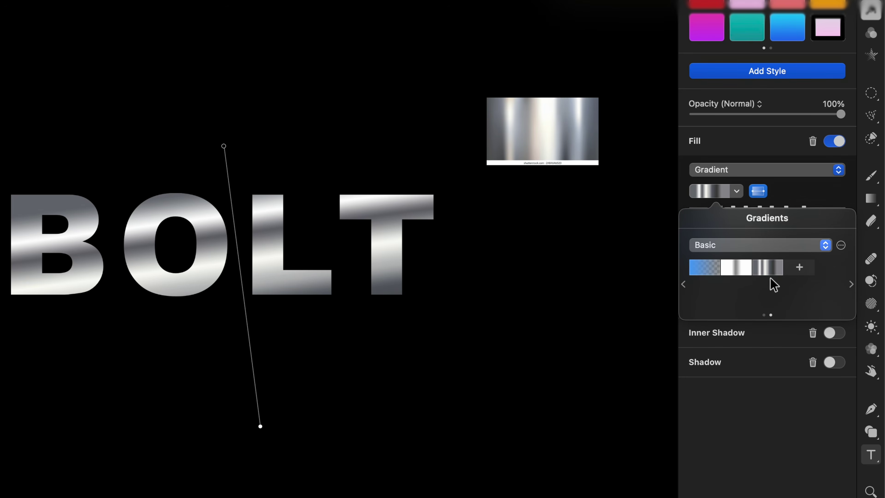
{"action": "left_click", "coordinate": [788, 201]}
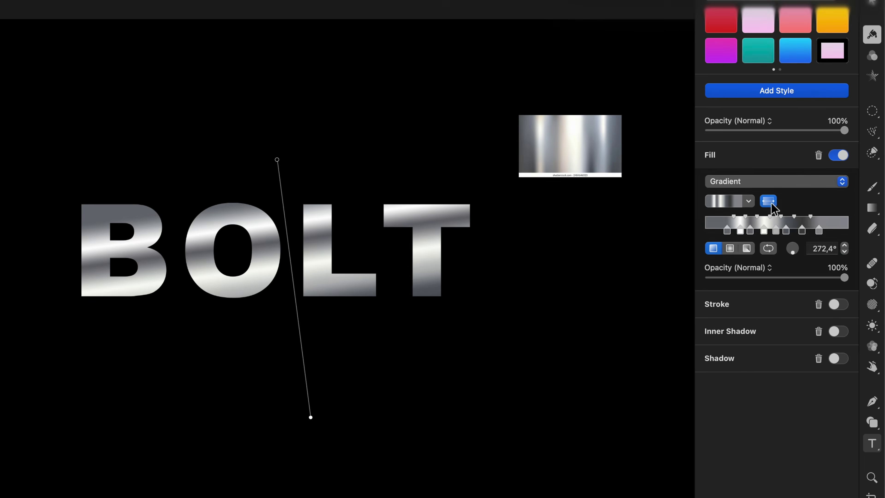
Step: Duplicate the bolt text layer and adjust the copy's gradient stops, shifting one stop's hue to copper AB7742
{"action": "key", "text": "super+j"}
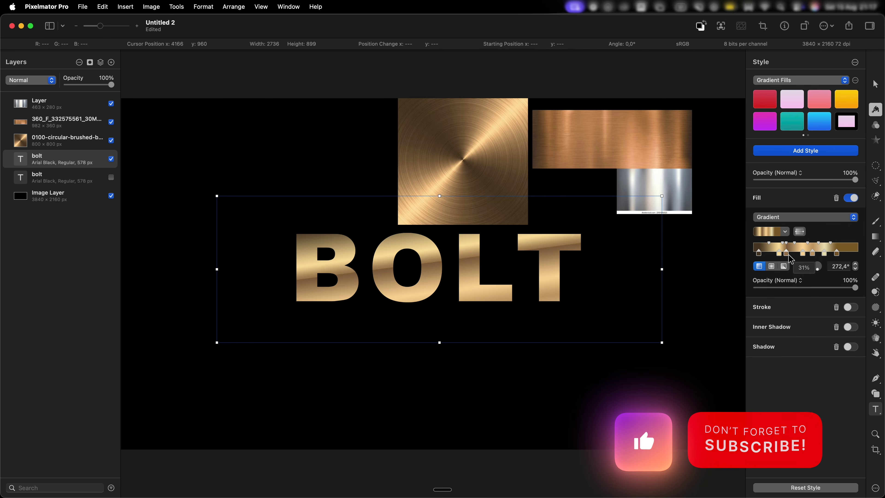
{"action": "left_click_drag", "start_coordinate": [743, 248], "coordinate": [745, 250]}
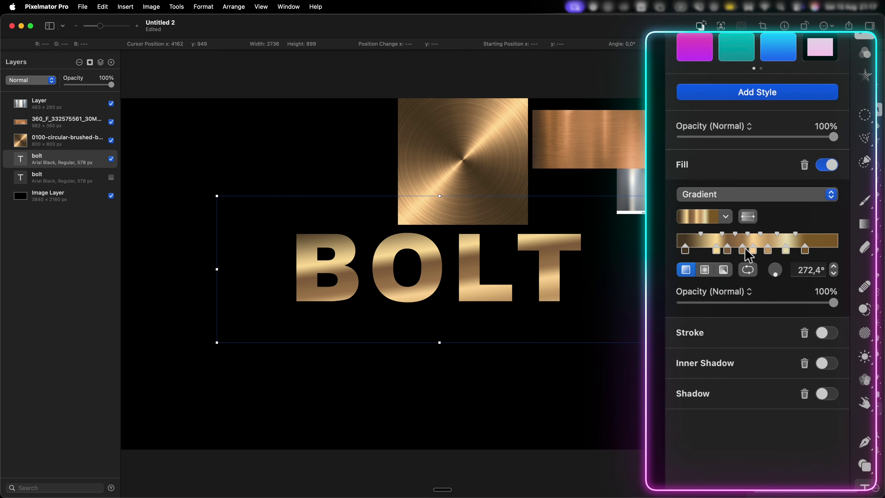
{"action": "left_click", "coordinate": [745, 249]}
{"action": "left_click", "coordinate": [692, 427]}
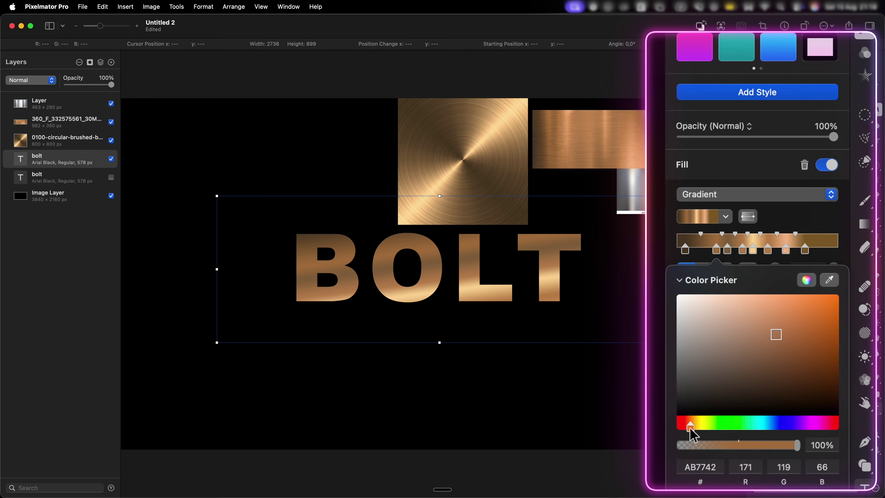
{"action": "left_click_drag", "start_coordinate": [690, 429], "coordinate": [692, 430]}
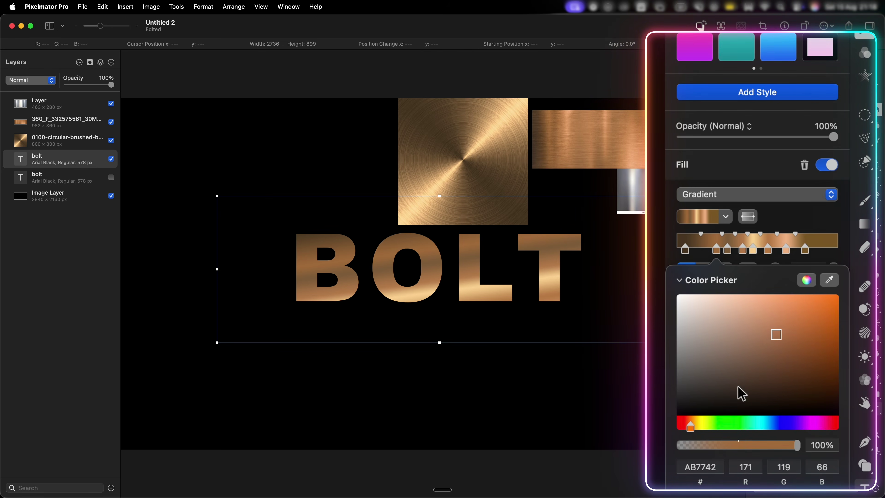
Step: Set the second gradient stop to dark brown 6E3A06 and hide the three metal reference image layers
{"action": "left_click_drag", "start_coordinate": [780, 350], "coordinate": [830, 364]}
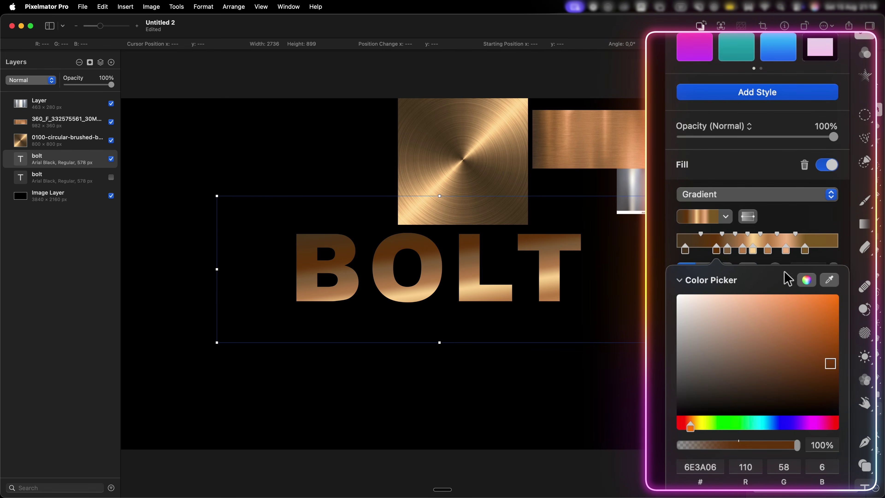
{"action": "left_click", "coordinate": [215, 92]}
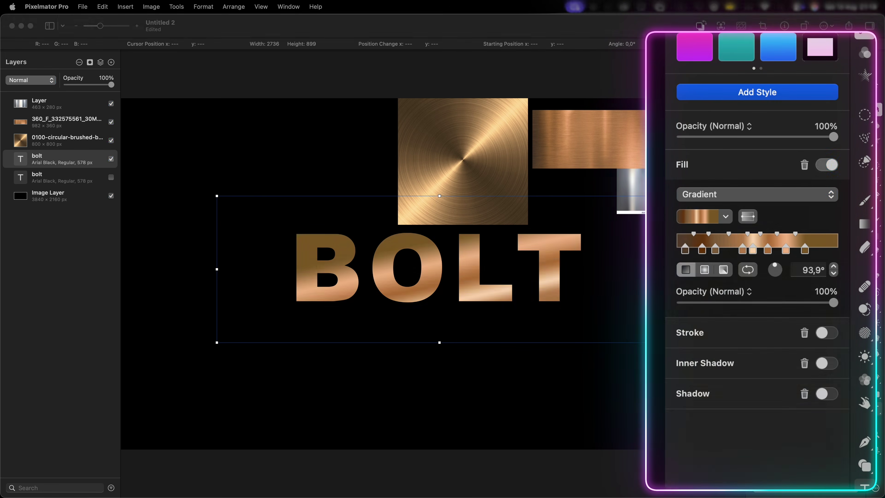
{"action": "left_click", "coordinate": [111, 104]}
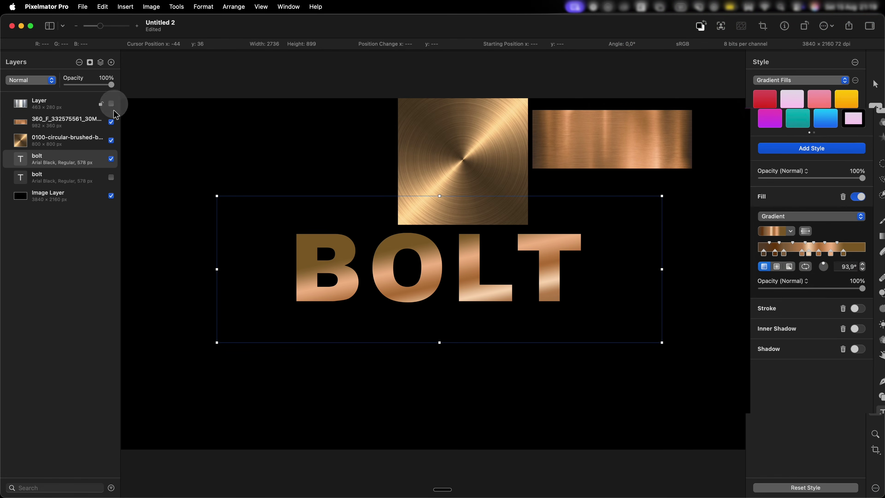
{"action": "left_click", "coordinate": [111, 123]}
{"action": "left_click", "coordinate": [111, 140]}
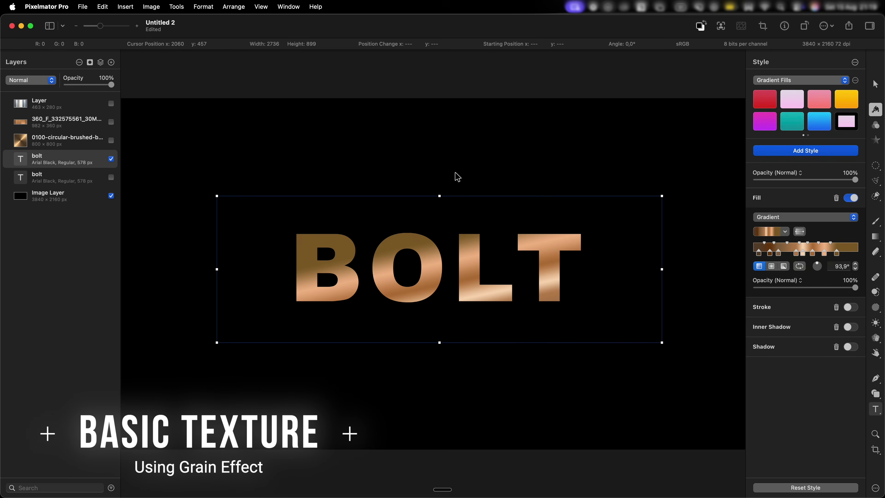
Step: Add the Grain effect from the Stylize category to the copper bolt text layer
{"action": "key", "text": "f"}
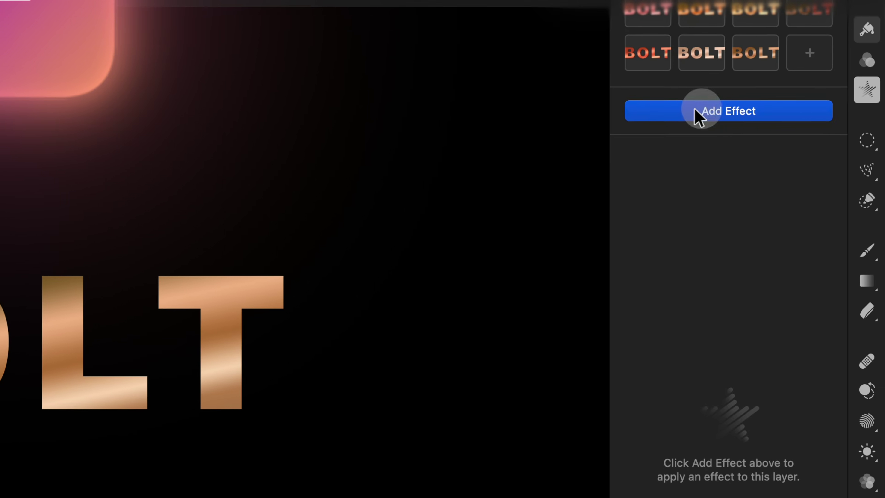
{"action": "left_click", "coordinate": [782, 150]}
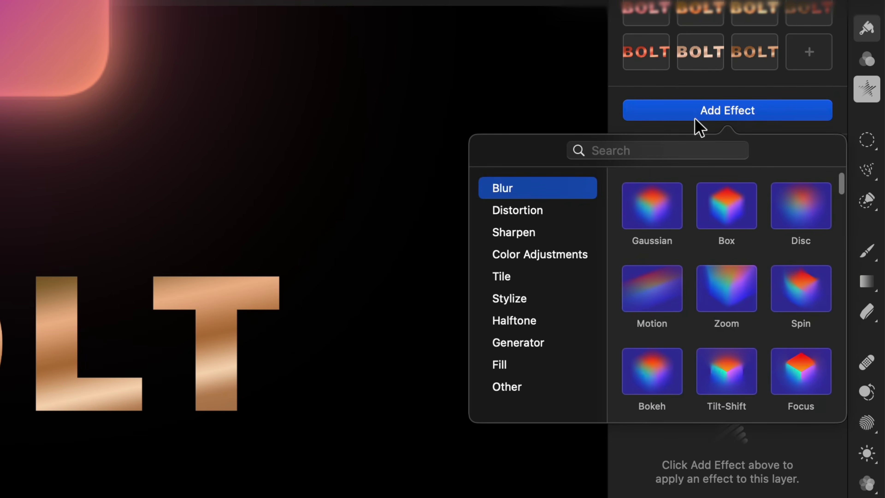
{"action": "left_click", "coordinate": [517, 301]}
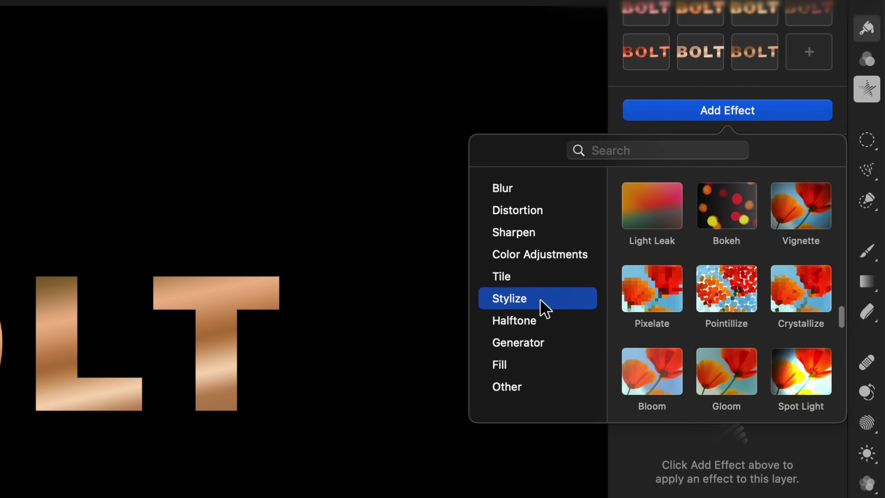
{"action": "scroll", "coordinate": [718, 306], "scroll_direction": "down", "scroll_amount": 5}
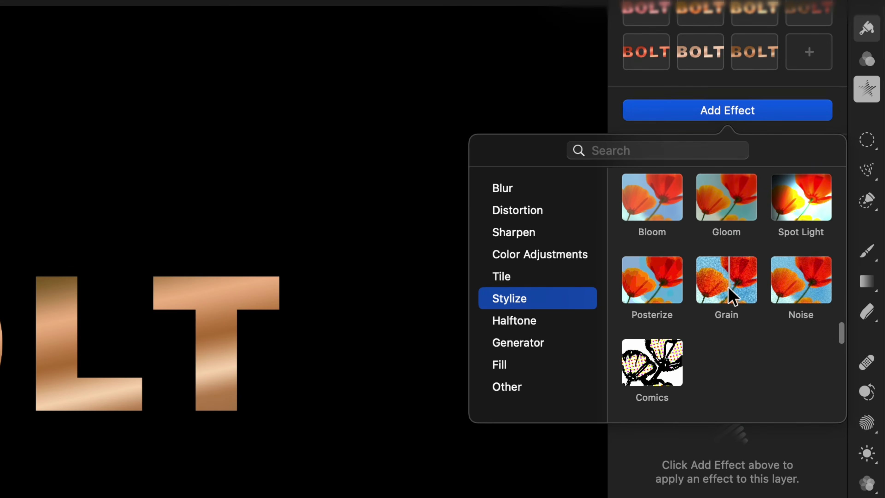
{"action": "left_click", "coordinate": [731, 297]}
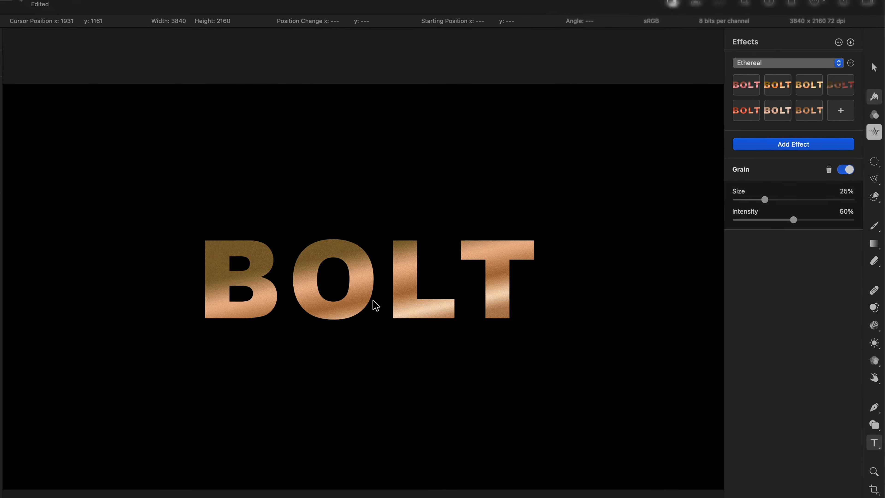
Step: Set the grain size to 7% and its intensity to 22%
{"action": "scroll", "coordinate": [365, 307], "scroll_direction": "up", "scroll_amount": 5}
{"action": "left_click_drag", "start_coordinate": [762, 200], "coordinate": [791, 193]}
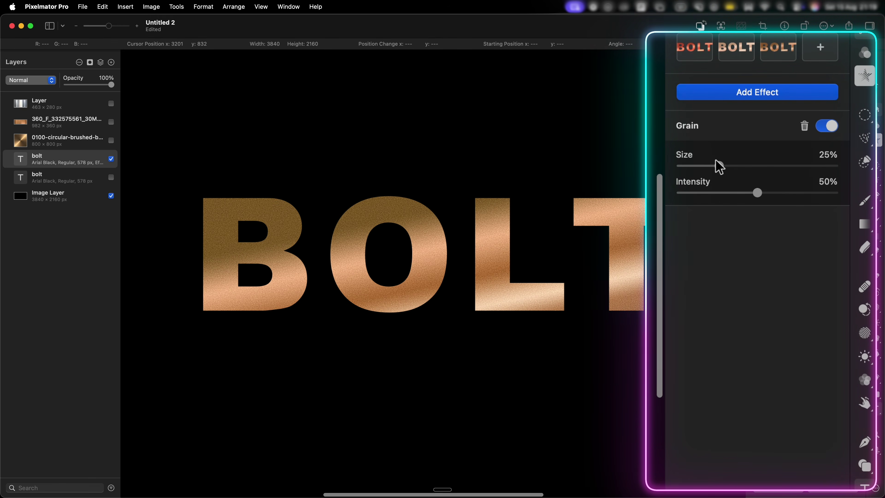
{"action": "left_click_drag", "start_coordinate": [718, 166], "coordinate": [689, 165]}
{"action": "left_click_drag", "start_coordinate": [757, 193], "coordinate": [713, 194]}
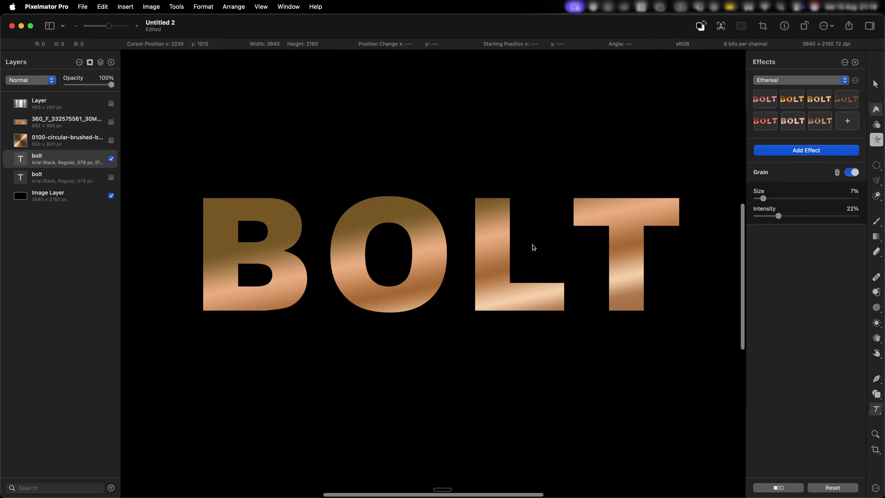
Step: Change the copper text's gradient fill to the radial type and rotate it to 176.5°
{"action": "scroll", "coordinate": [537, 247], "scroll_direction": "up", "scroll_amount": 1}
{"action": "left_click", "coordinate": [70, 162]}
{"action": "key", "text": "s"}
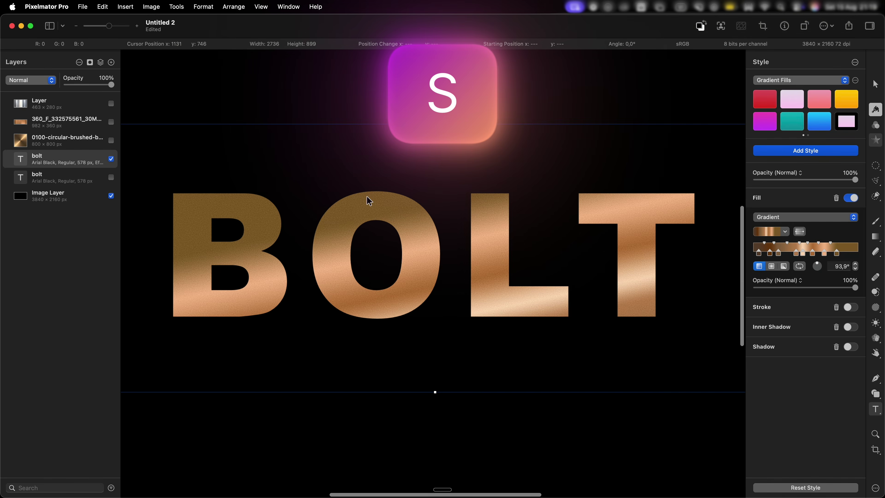
{"action": "left_click", "coordinate": [772, 266]}
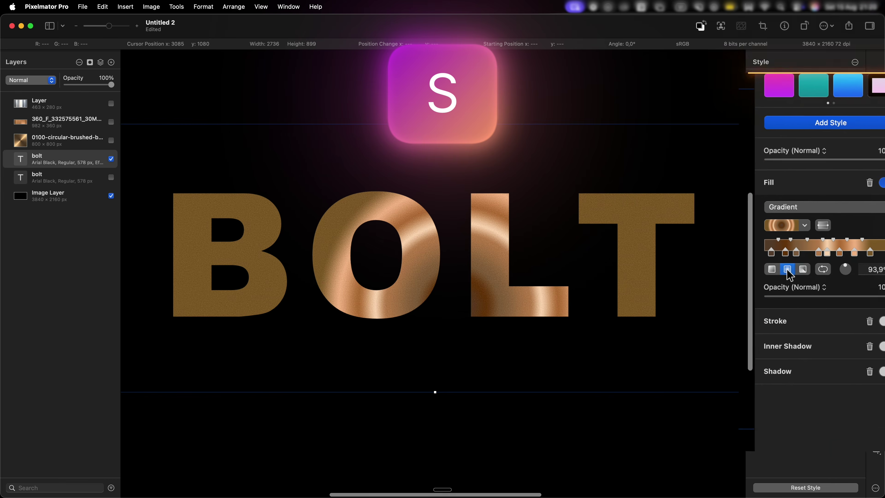
{"action": "left_click_drag", "start_coordinate": [774, 271], "coordinate": [771, 275]}
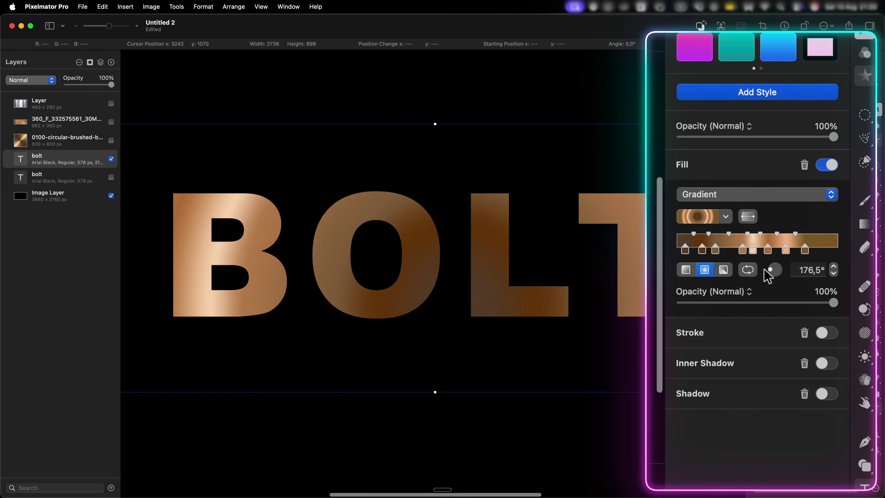
Step: Reposition the radial gradient over the BOLT text on the canvas and rearrange its colour stops
{"action": "left_click", "coordinate": [747, 216]}
{"action": "left_click_drag", "start_coordinate": [458, 306], "coordinate": [395, 242]}
{"action": "mouse_move", "coordinate": [743, 250]}
{"action": "left_mouse_down"}
{"action": "mouse_move", "coordinate": [692, 253]}
{"action": "mouse_move", "coordinate": [780, 250]}
{"action": "left_mouse_up"}
{"action": "key", "text": "super+0"}
Step: Switch the gradient to the angle type and swing its outer end point to the opposite side of the O
{"action": "left_click", "coordinate": [723, 269]}
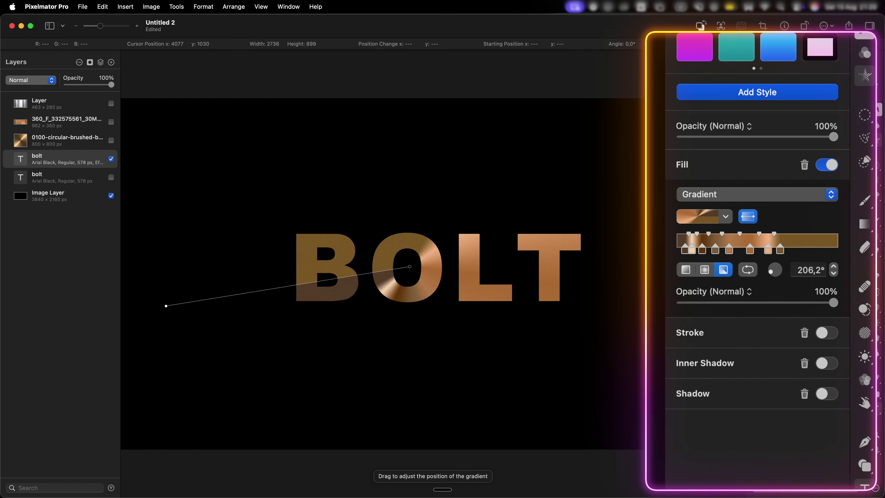
{"action": "mouse_move", "coordinate": [170, 306]}
{"action": "left_mouse_down"}
{"action": "mouse_move", "coordinate": [263, 245]}
{"action": "mouse_move", "coordinate": [411, 205]}
{"action": "mouse_move", "coordinate": [453, 231]}
{"action": "mouse_move", "coordinate": [494, 303]}
{"action": "mouse_move", "coordinate": [480, 326]}
{"action": "left_mouse_up"}
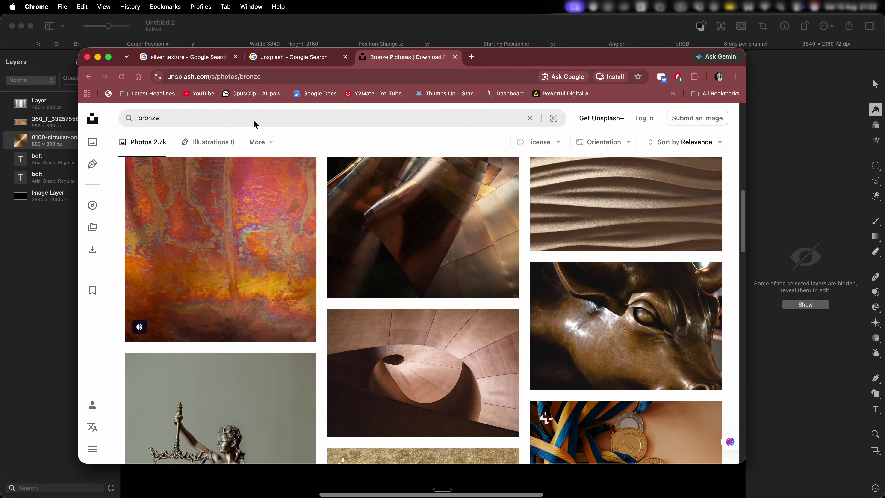
Step: In Chrome, search Unsplash for "bronze texture" and download the free reddish-brown rusty surface photo
{"action": "left_click", "coordinate": [255, 123]}
{"action": "type", "text": "text"}
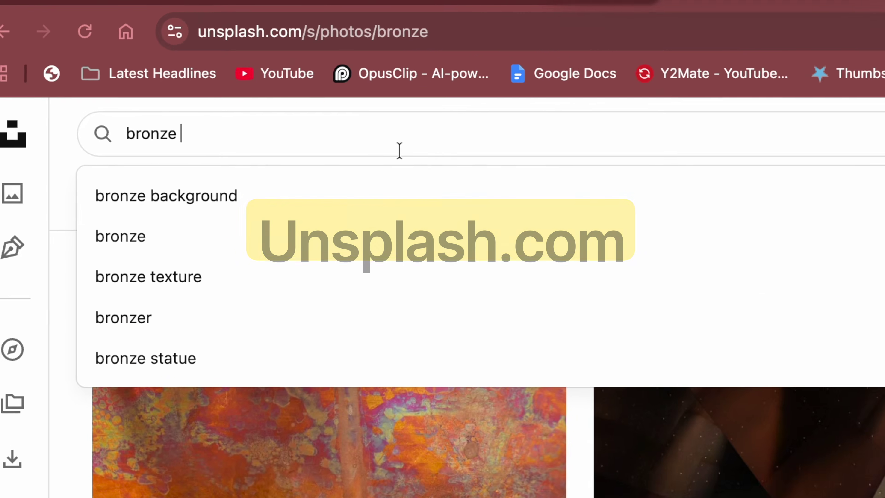
{"action": "type", "text": "xure"}
{"action": "key", "text": "BackSpace"}
{"action": "key", "text": "BackSpace"}
{"action": "key", "text": "BackSpace"}
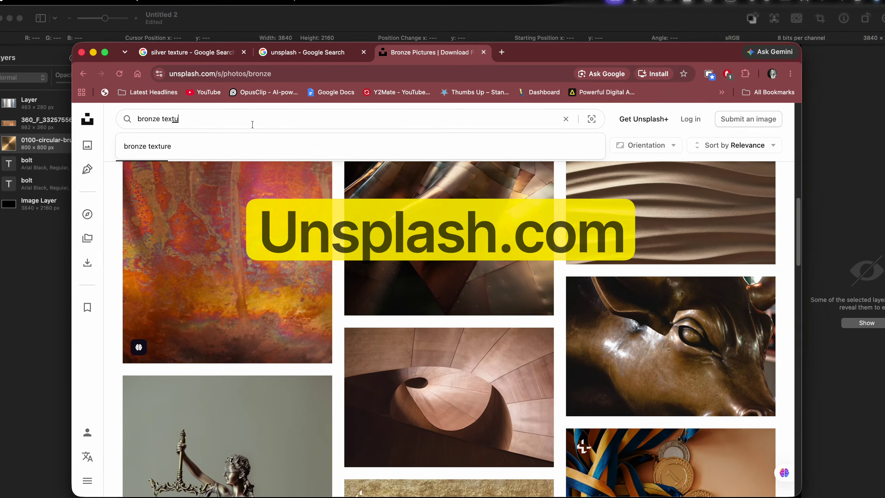
{"action": "left_click", "coordinate": [149, 207]}
{"action": "scroll", "coordinate": [627, 302], "scroll_direction": "up", "scroll_amount": 10}
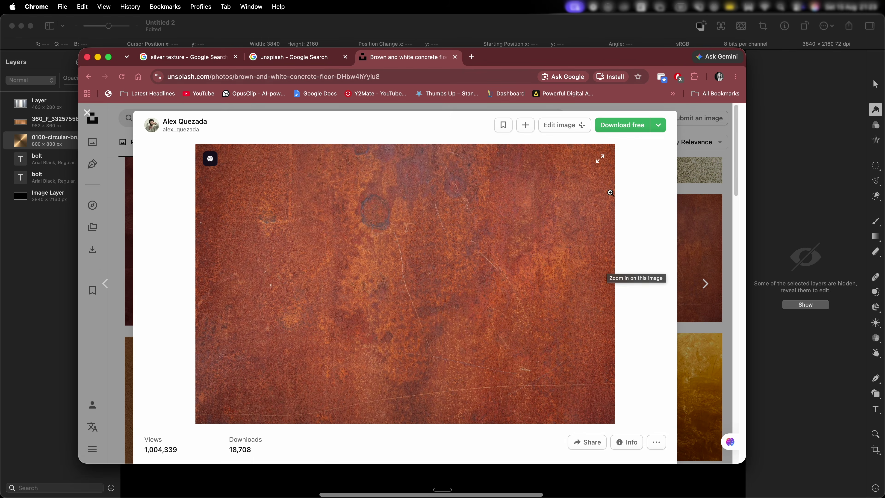
{"action": "left_click", "coordinate": [605, 130]}
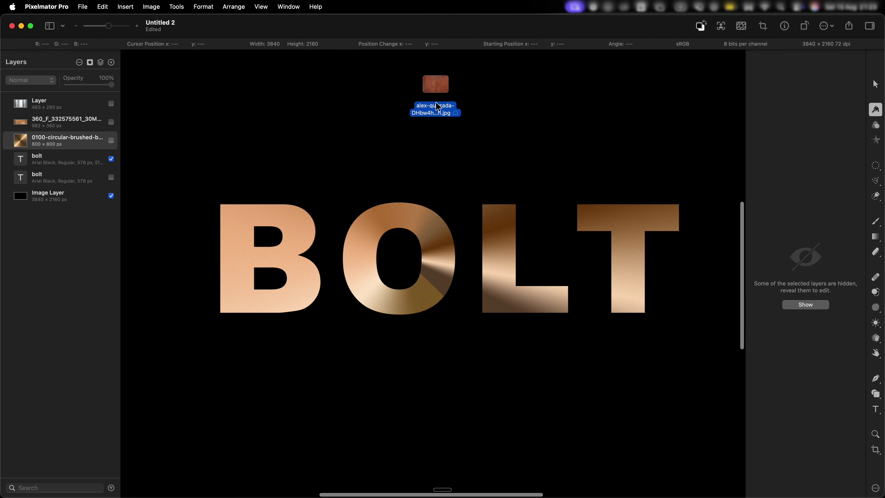
Step: Place the downloaded rust photo into the Pixelmator Pro document and scale it down to about 3240 × 2160 px
{"action": "left_click_drag", "start_coordinate": [436, 104], "coordinate": [427, 170]}
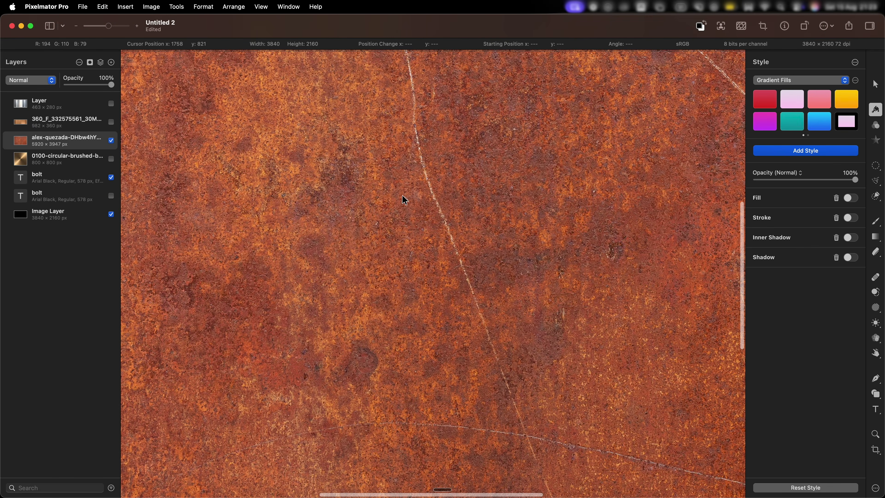
{"action": "scroll", "coordinate": [404, 199], "scroll_direction": "down", "scroll_amount": 5}
{"action": "mouse_move", "coordinate": [609, 131]}
{"action": "left_mouse_down"}
{"action": "mouse_move", "coordinate": [452, 241]}
{"action": "mouse_move", "coordinate": [492, 240]}
{"action": "left_mouse_up"}
Step: Clip the rust photo to the copper bolt text layer and shift the texture upward within the letters
{"action": "left_click_drag", "start_coordinate": [20, 140], "coordinate": [22, 167]}
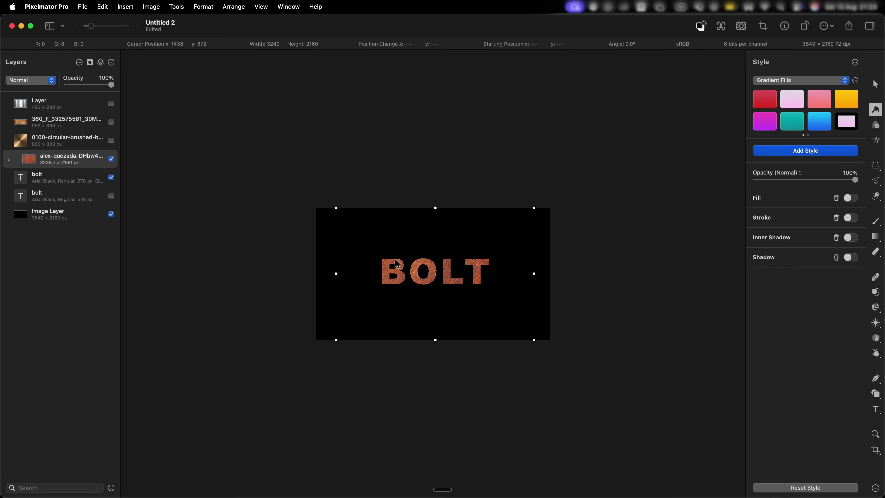
{"action": "scroll", "coordinate": [425, 271], "scroll_direction": "up", "scroll_amount": 5}
{"action": "scroll", "coordinate": [424, 271], "scroll_direction": "down", "scroll_amount": 4}
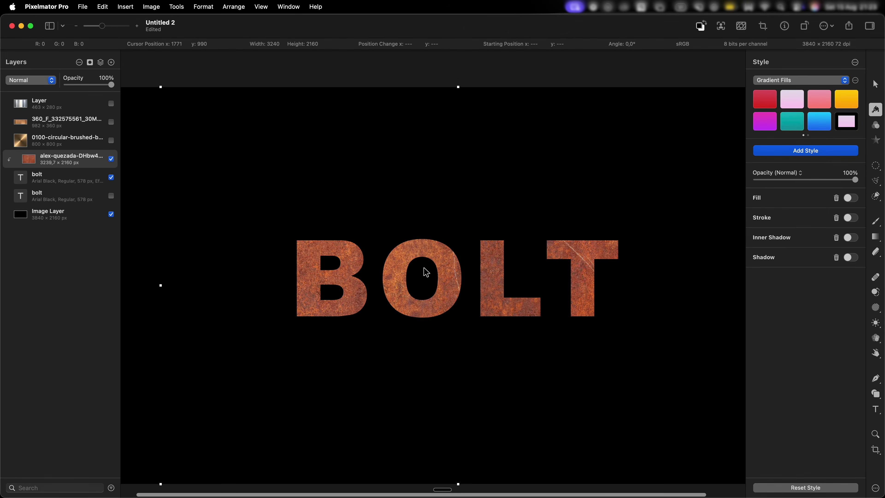
{"action": "left_click_drag", "start_coordinate": [424, 271], "coordinate": [425, 228]}
{"action": "scroll", "coordinate": [408, 223], "scroll_direction": "up", "scroll_amount": 3}
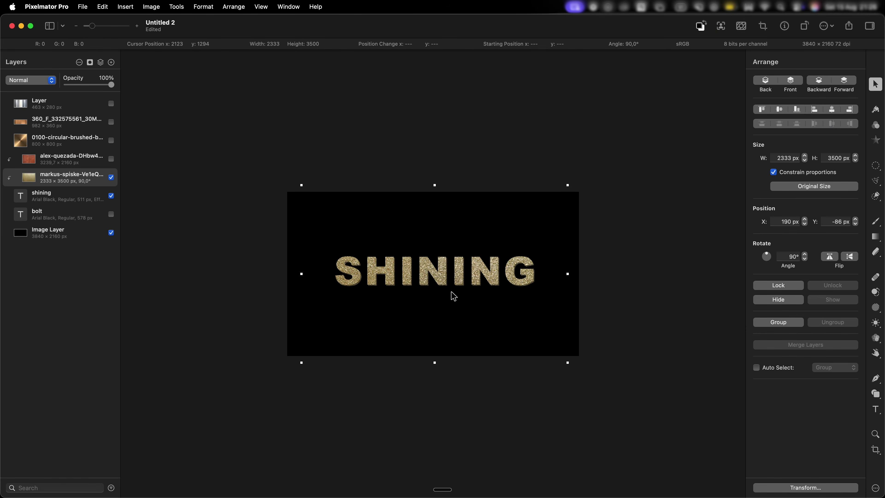
Step: Replace the gold glitter SHINING text with "fantastic" and set its font size to 832 px
{"action": "scroll", "coordinate": [454, 296], "scroll_direction": "up", "scroll_amount": 4}
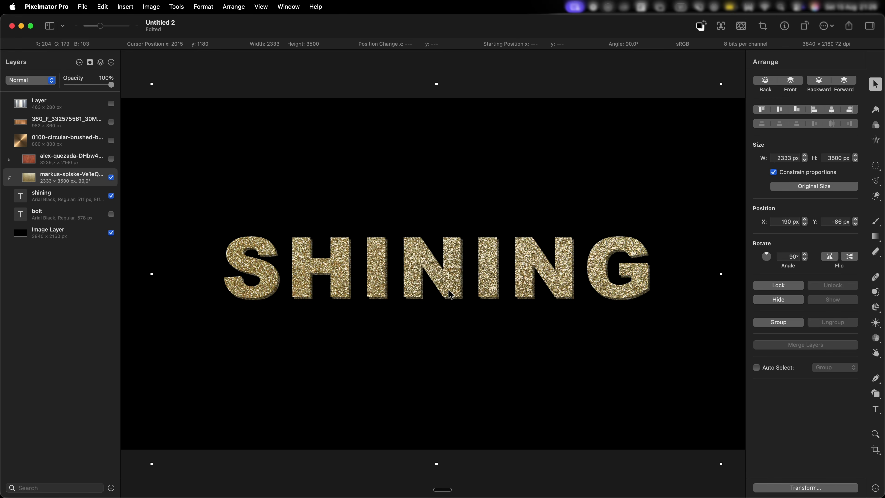
{"action": "scroll", "coordinate": [450, 294], "scroll_direction": "down", "scroll_amount": 1}
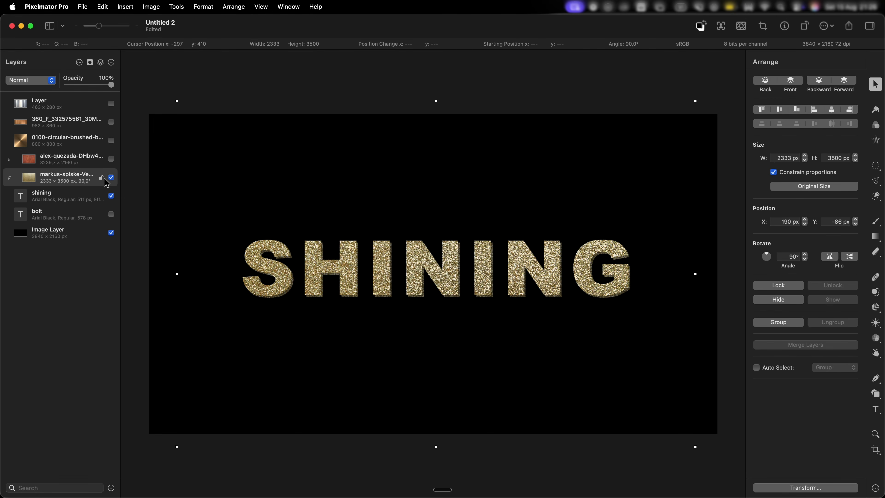
{"action": "left_click", "coordinate": [56, 192]}
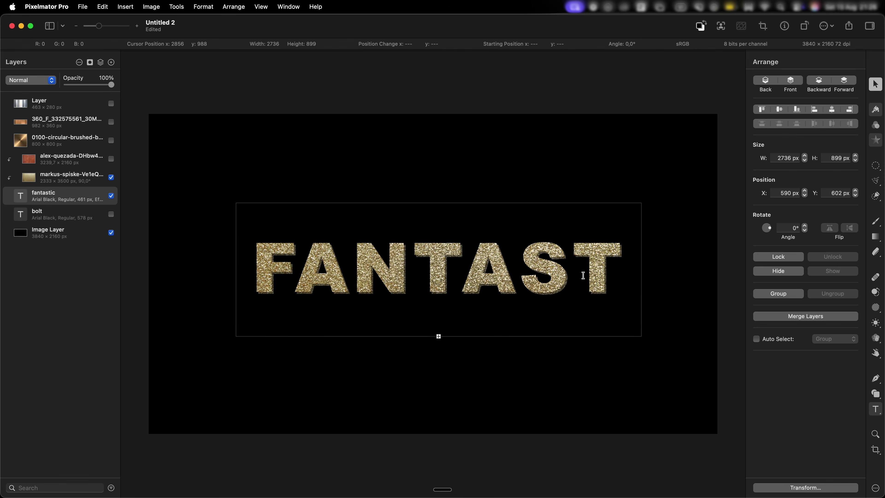
{"action": "left_click", "coordinate": [637, 358]}
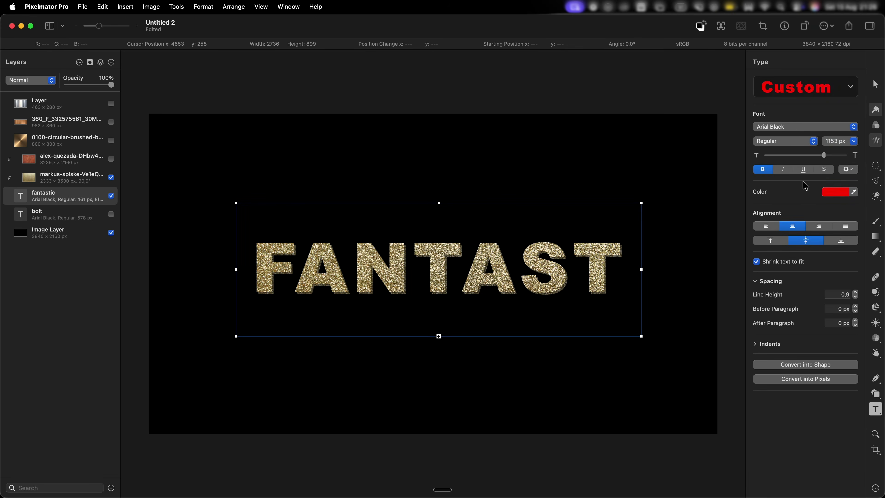
{"action": "left_click_drag", "start_coordinate": [825, 157], "coordinate": [815, 161]}
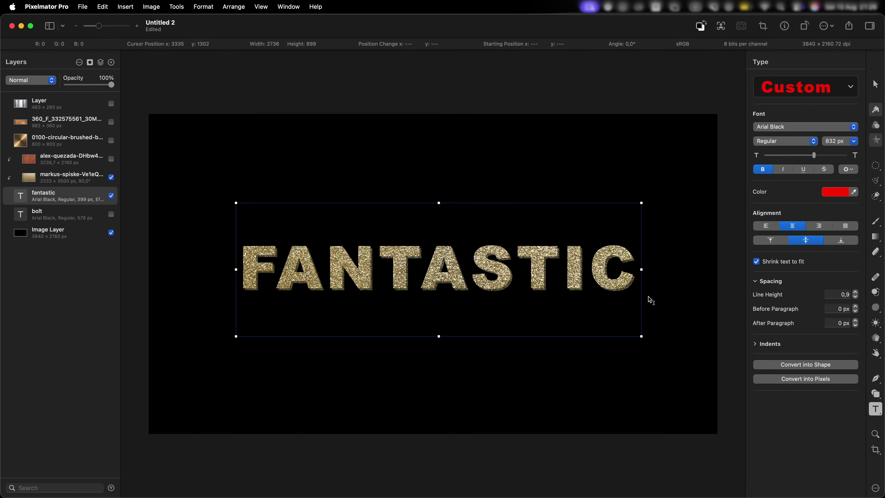